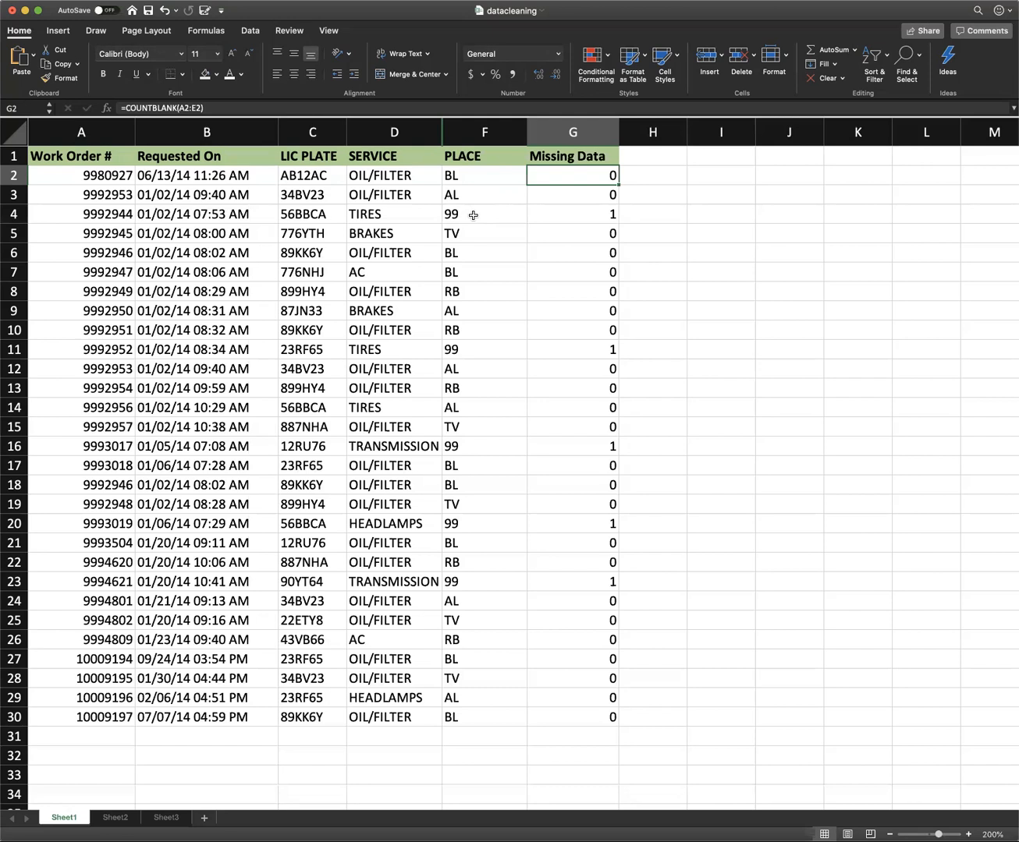
click(473, 215)
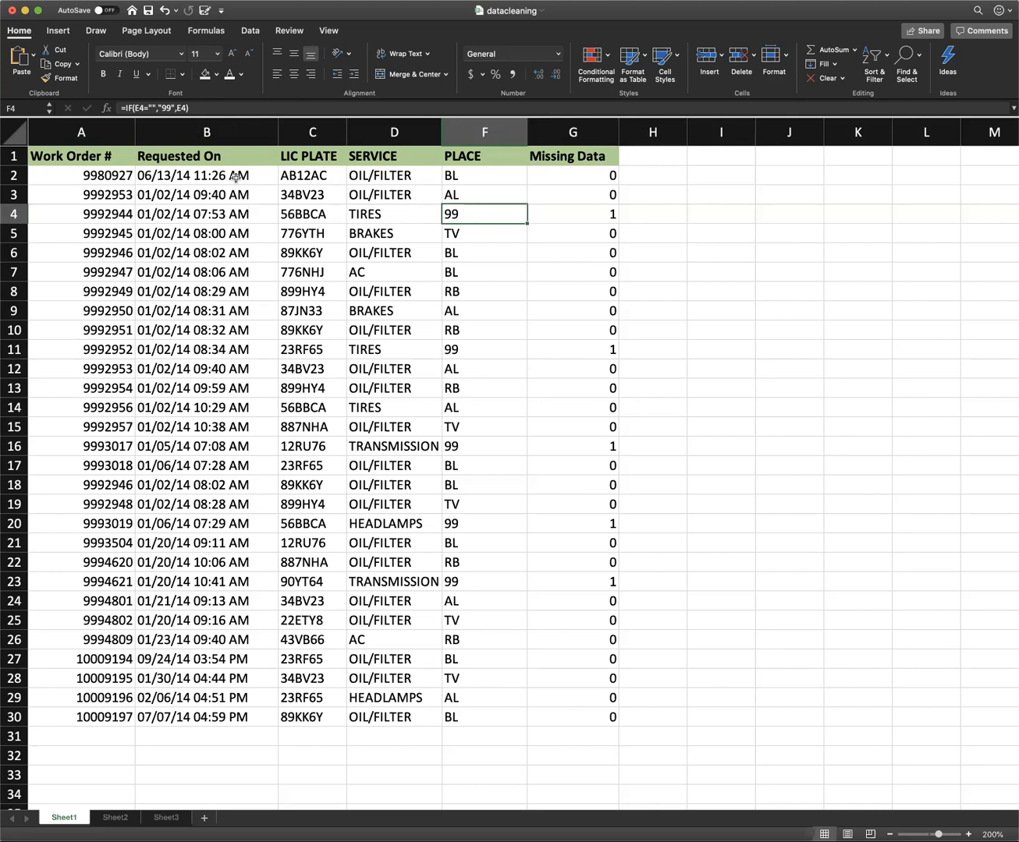
click(215, 156)
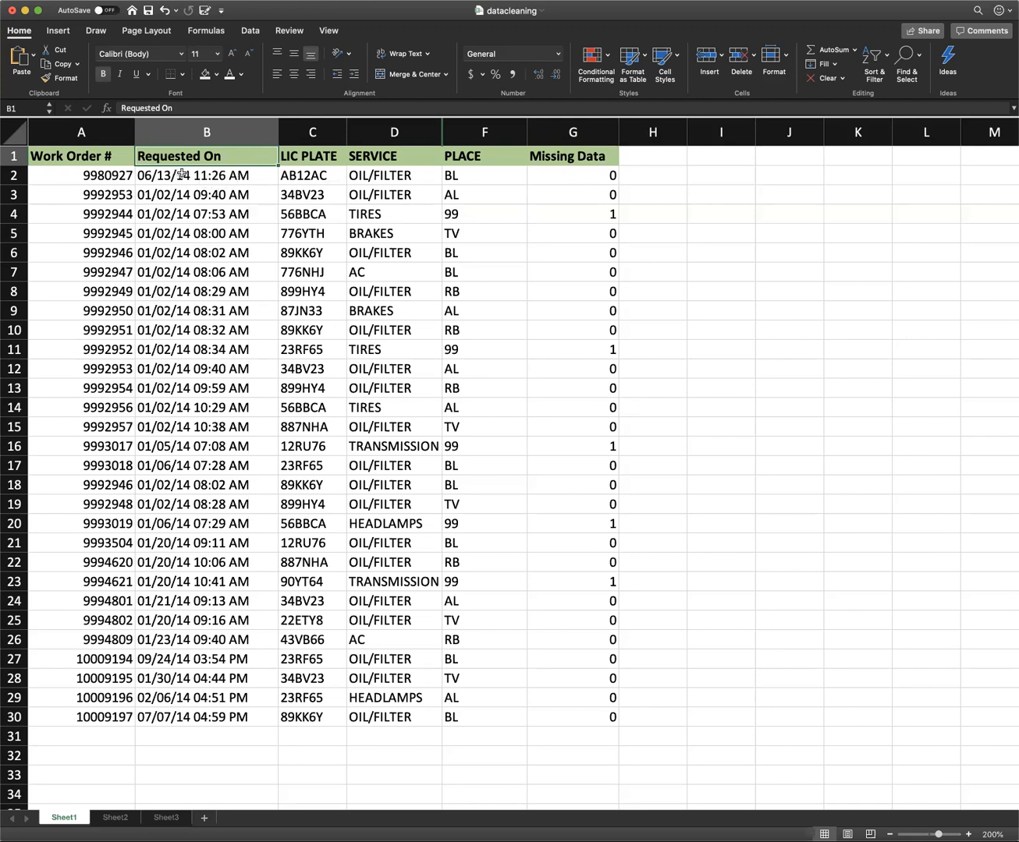
click(226, 174)
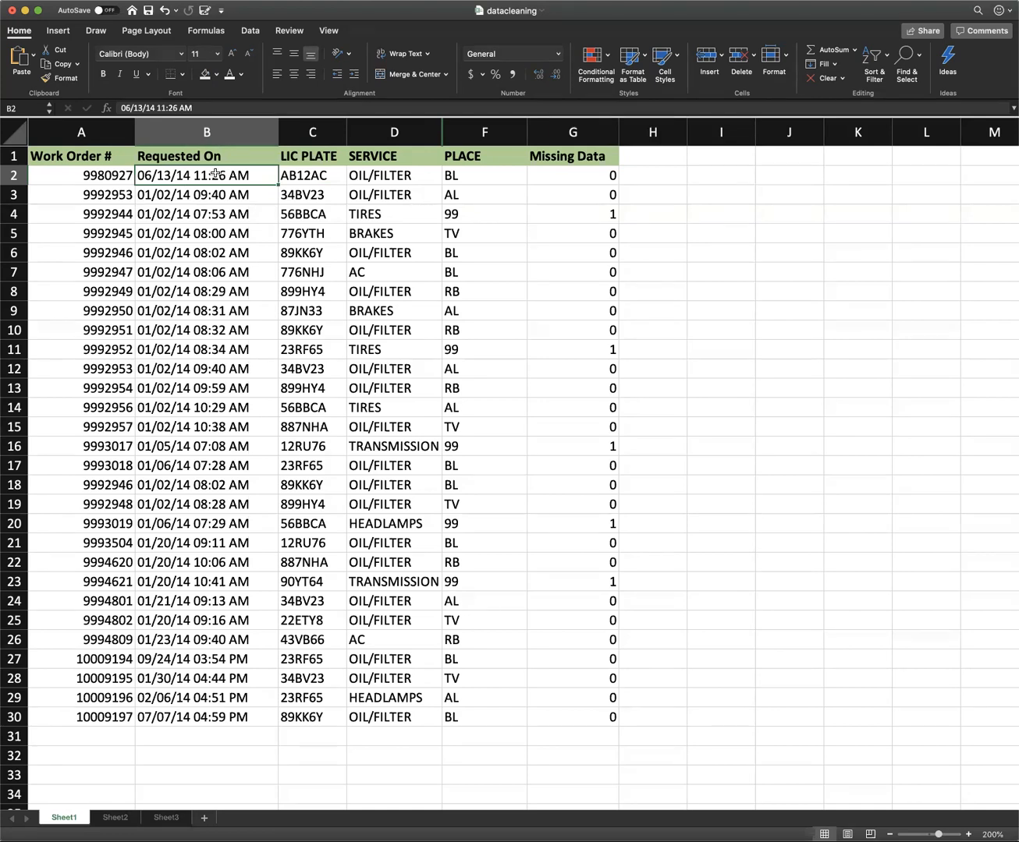
Insert a new column before the Requested On column and give it the header "Month".
click(187, 131)
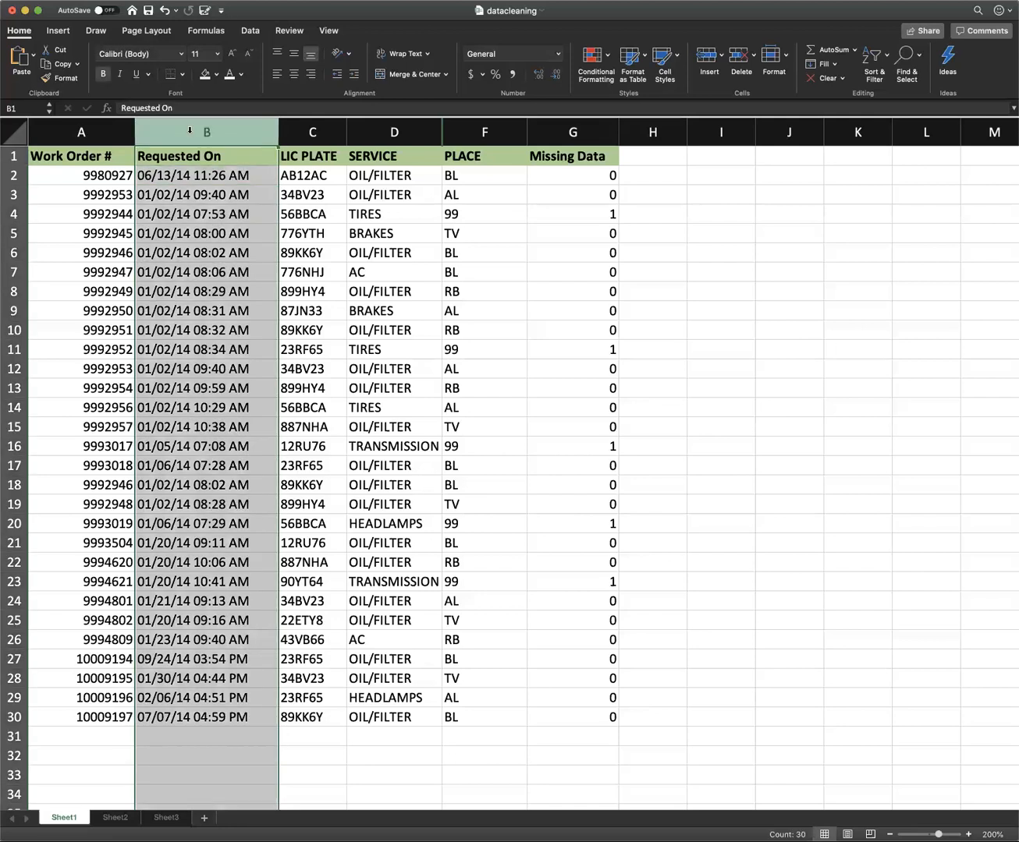
right_click(187, 133)
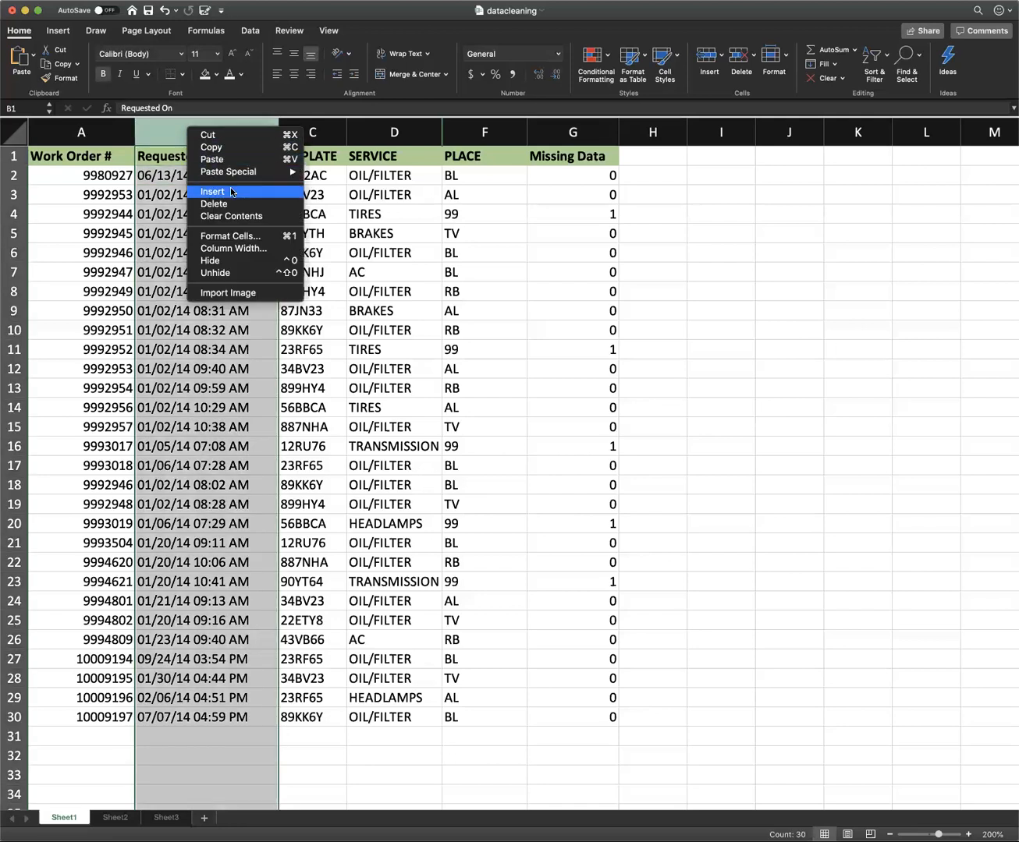
click(231, 192)
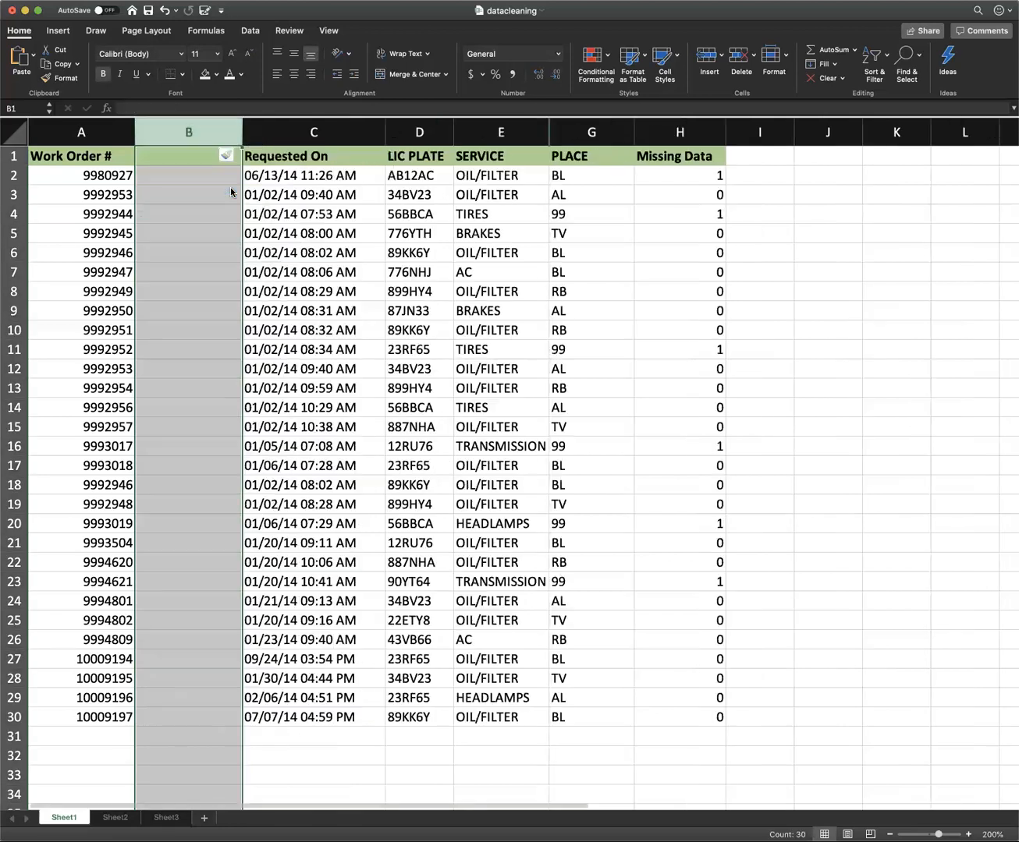
click(191, 156)
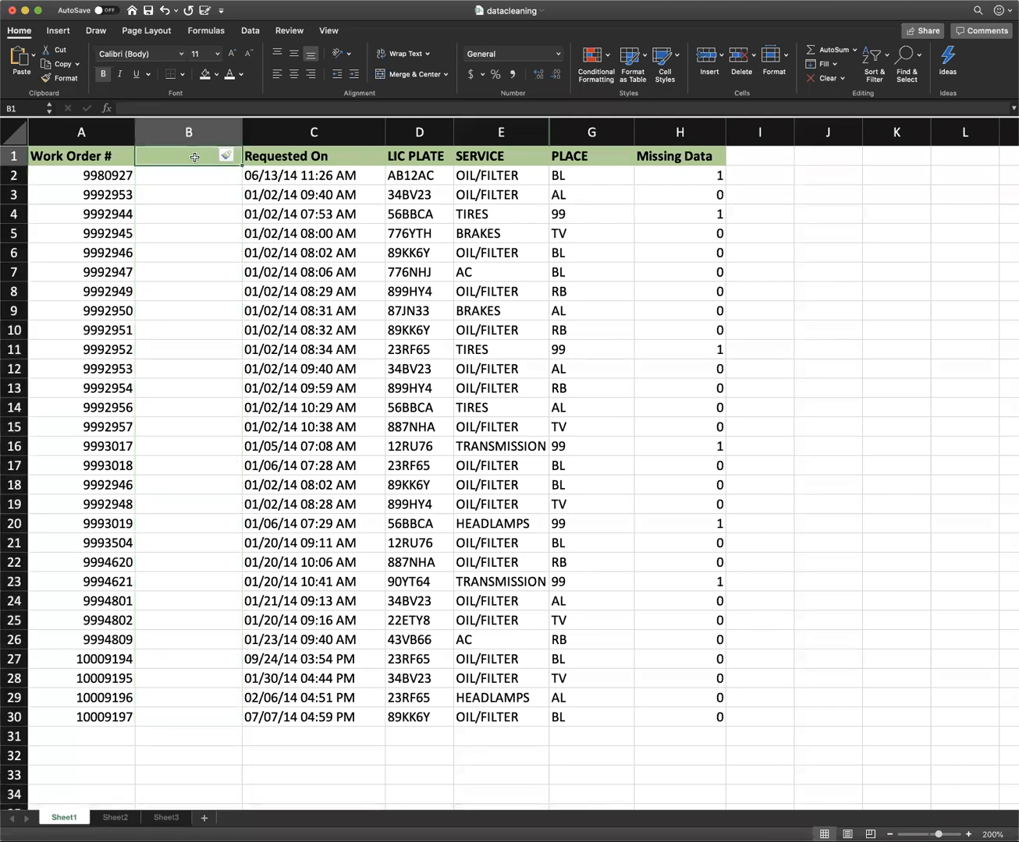
text(Month)
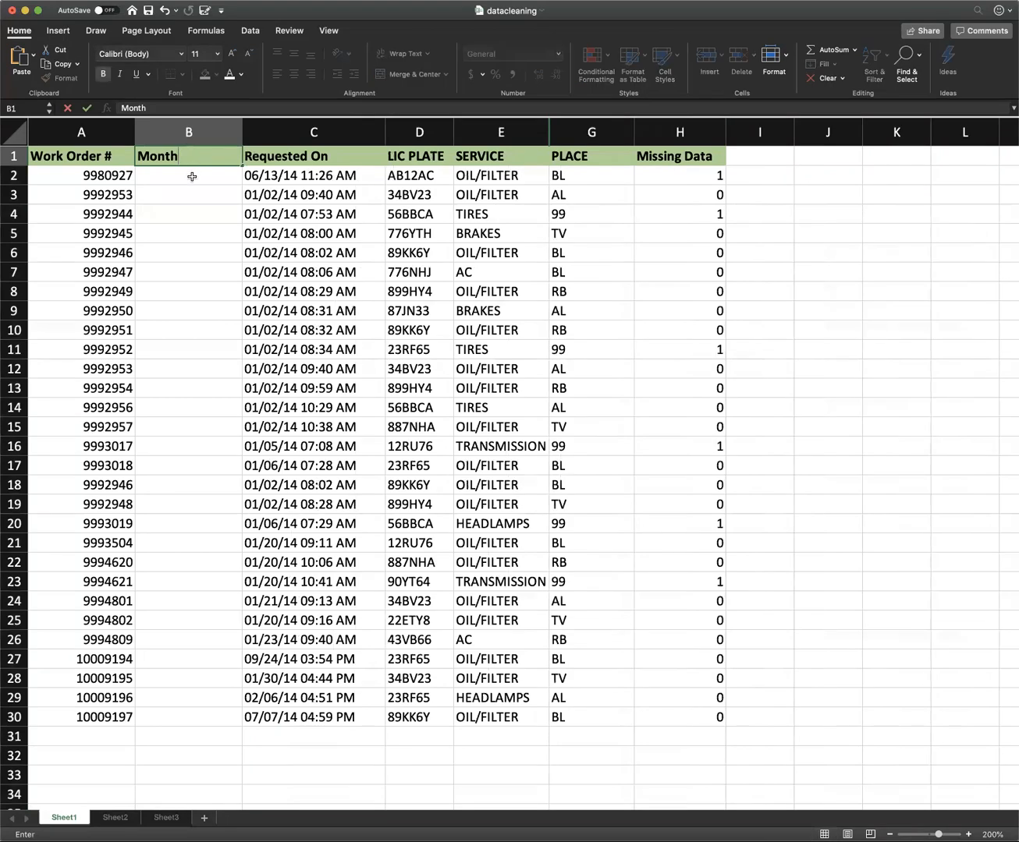
Enter the formula =TEXT(C2,"mmmm") in B2 and fill it down the Month column to row 30.
click(192, 176)
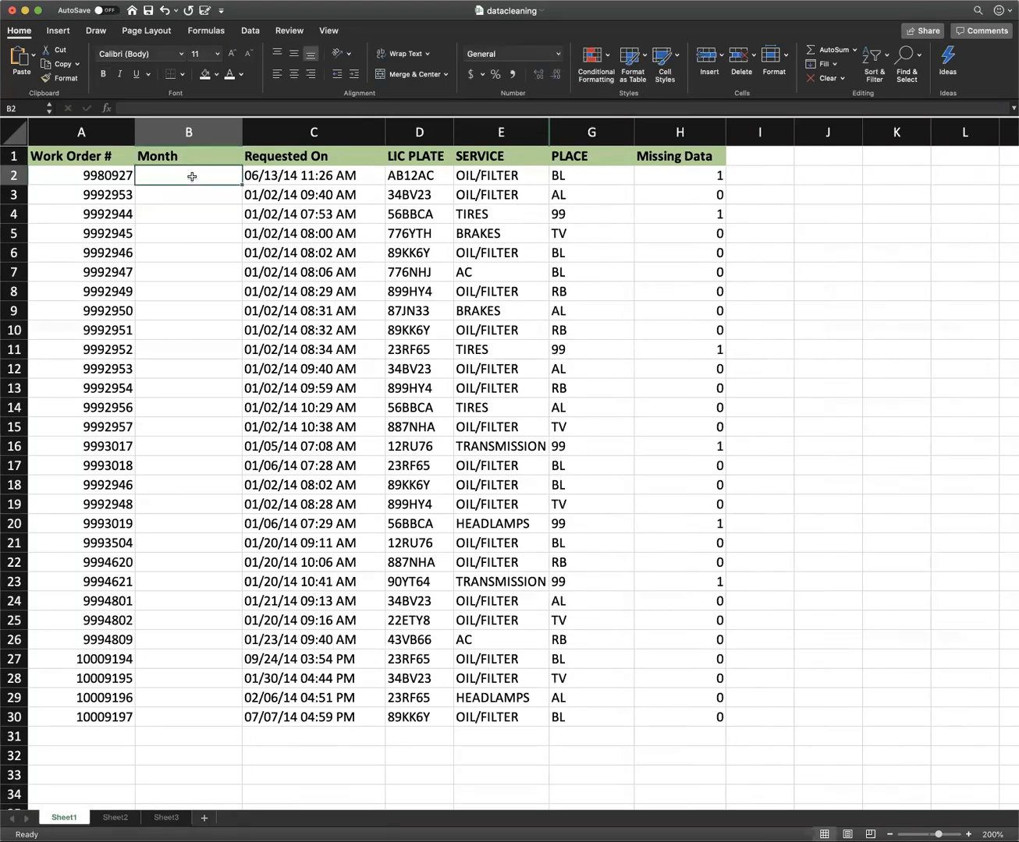
text(=)
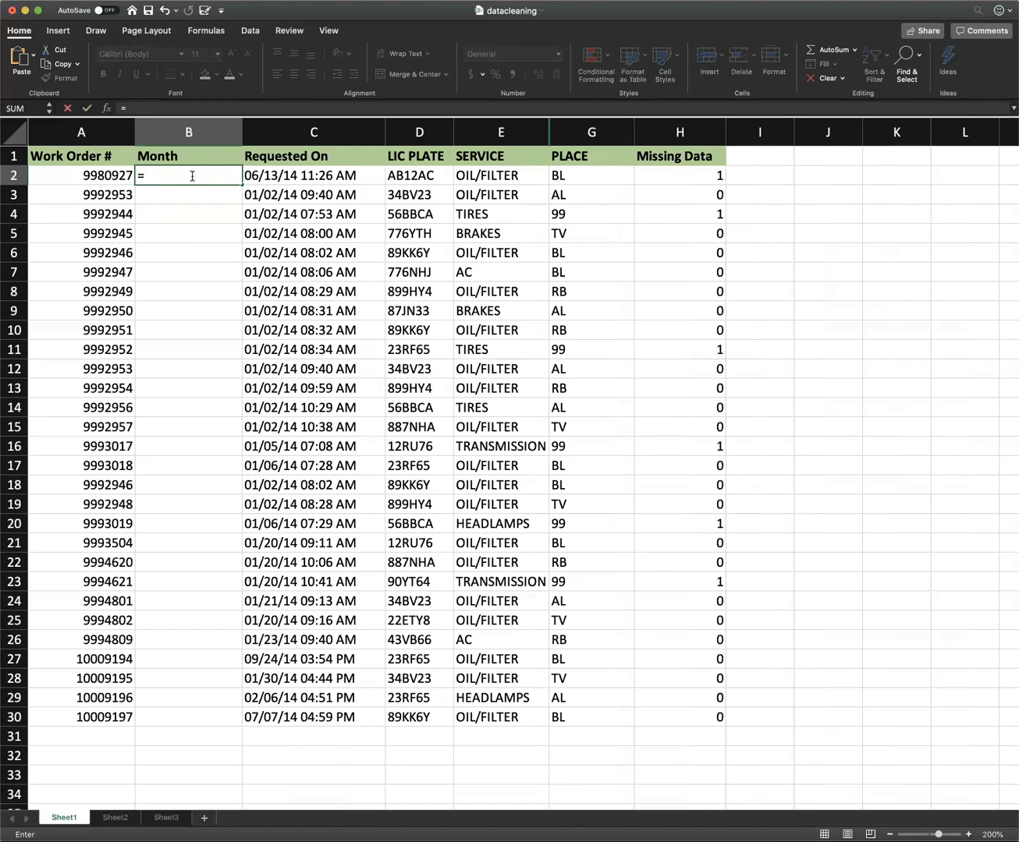
text(text)
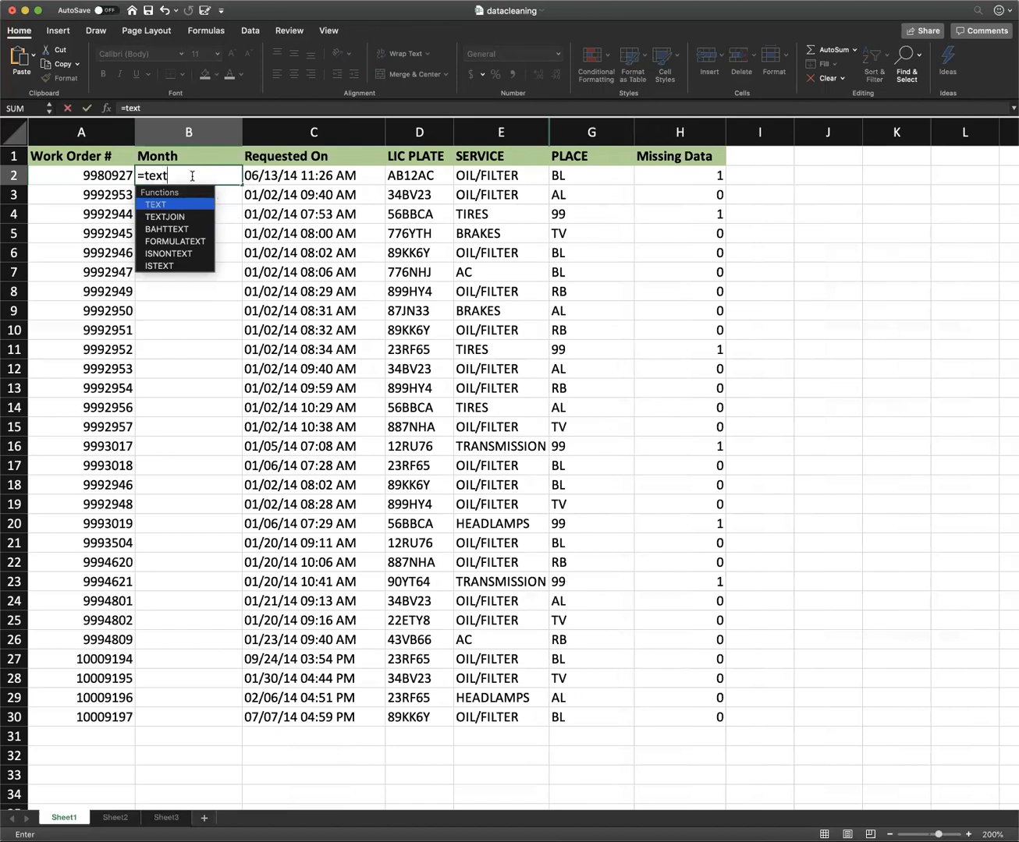
key(Tab)
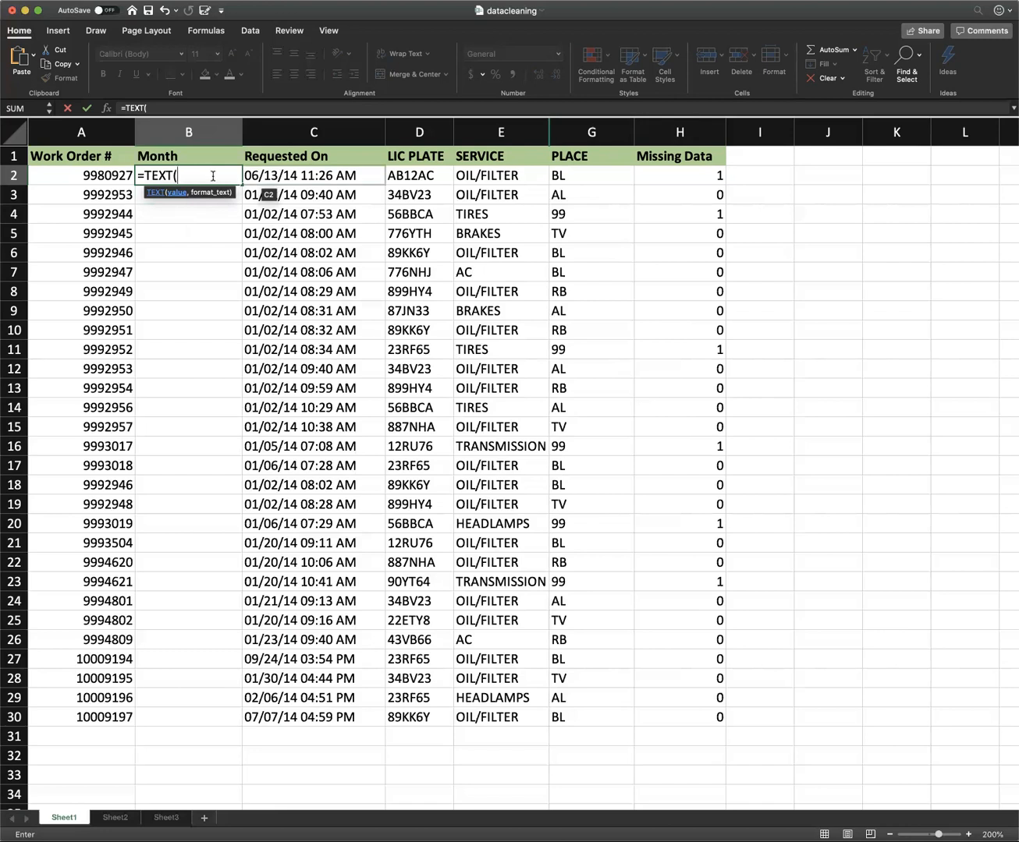
key(Right)
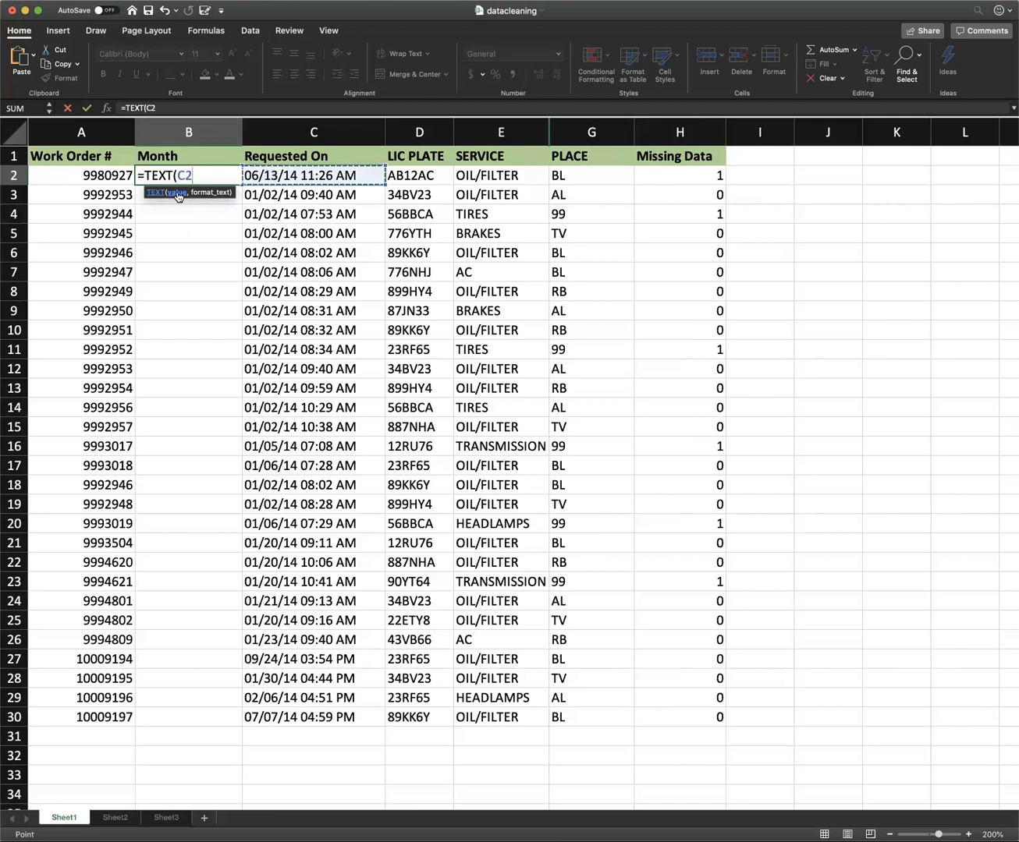
text(,)
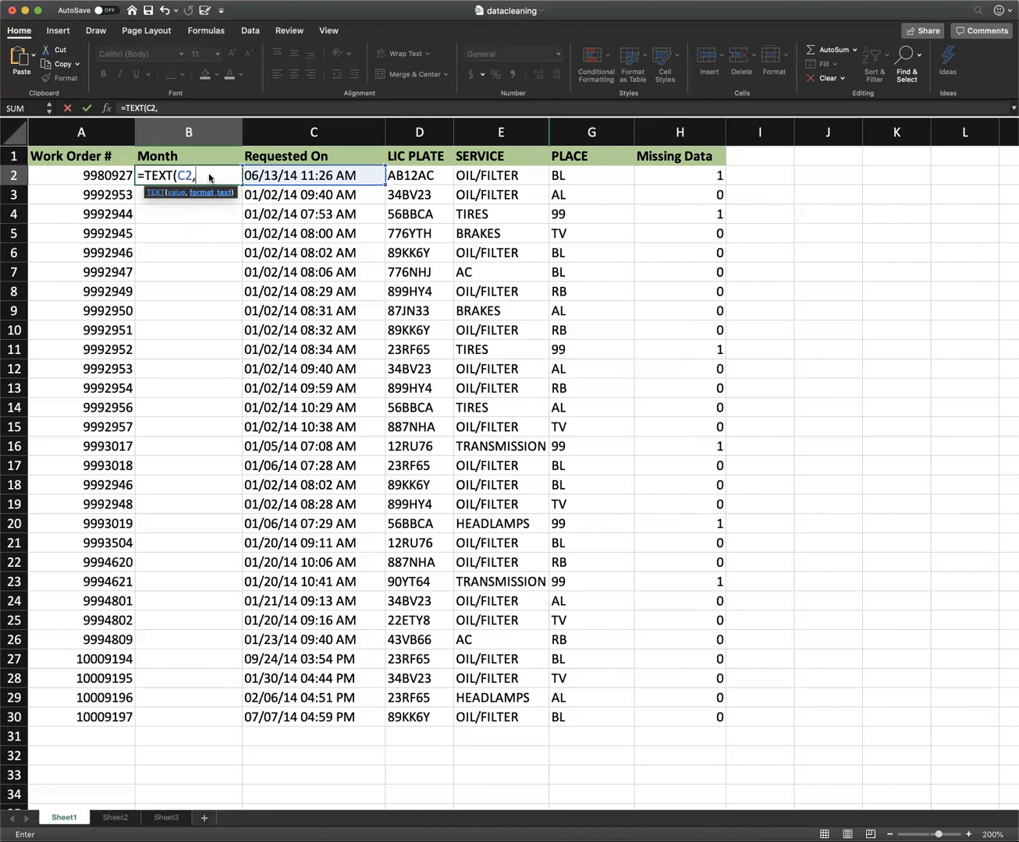
text("mmmm)
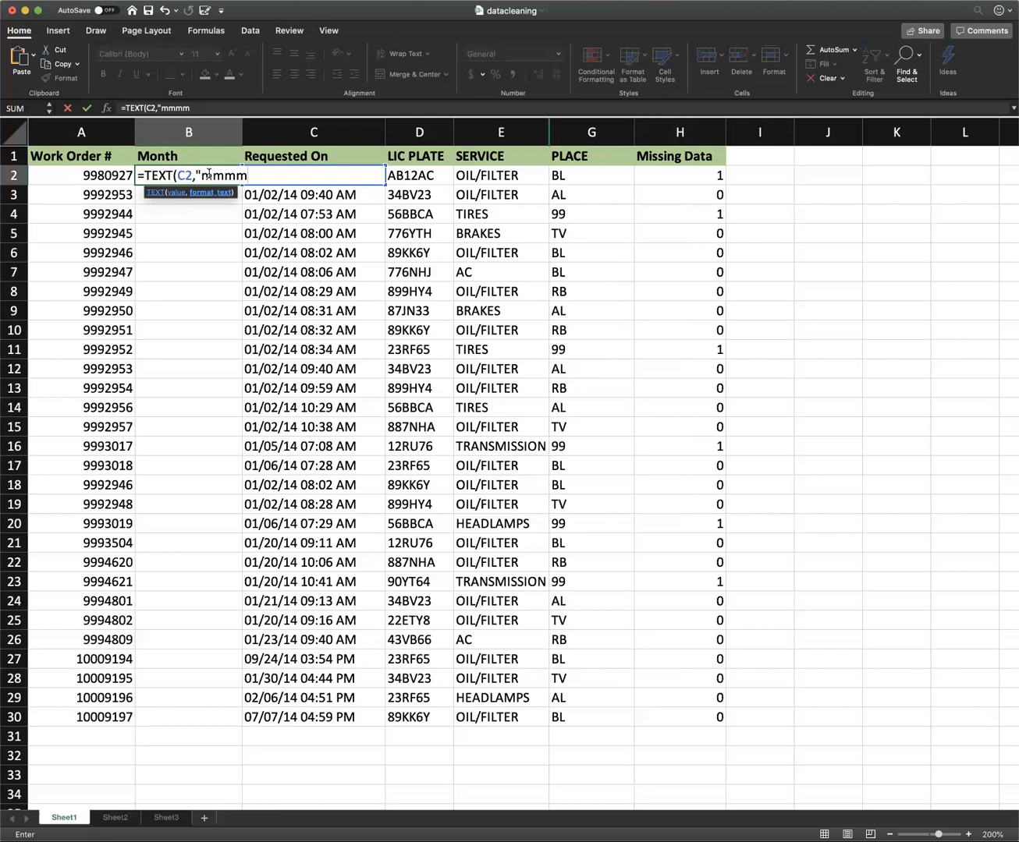
text("))
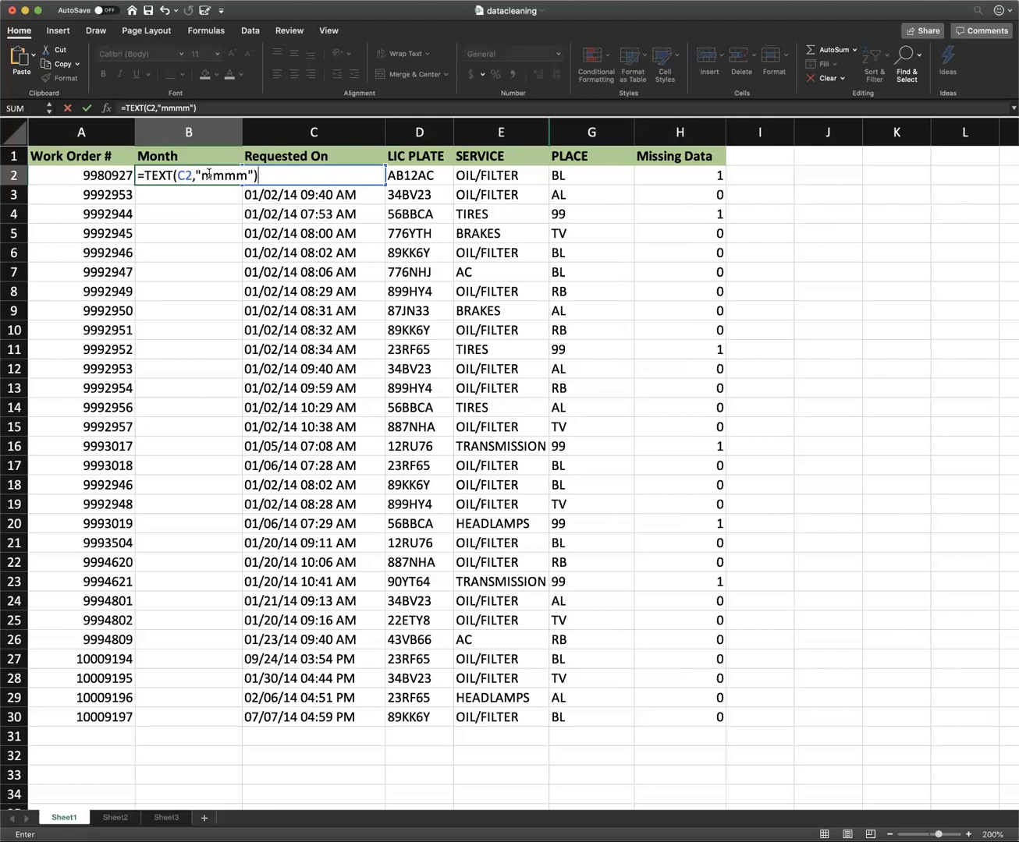
key(Return)
click(195, 174)
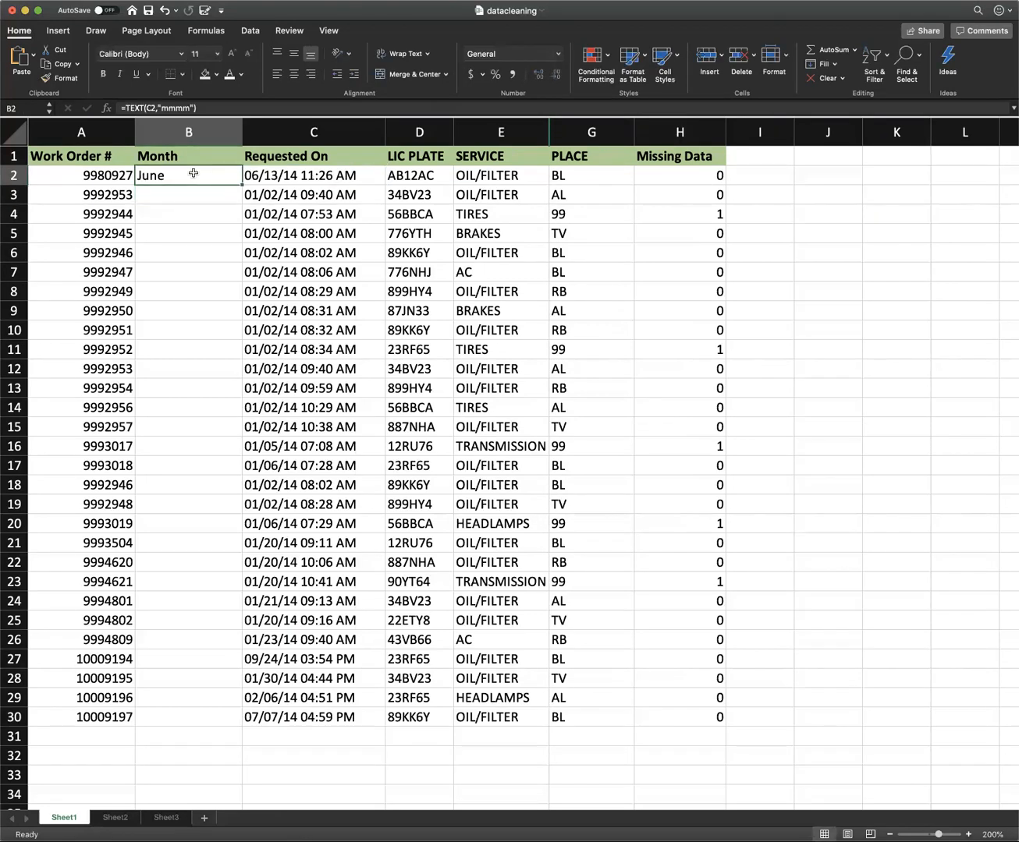
double_click(241, 183)
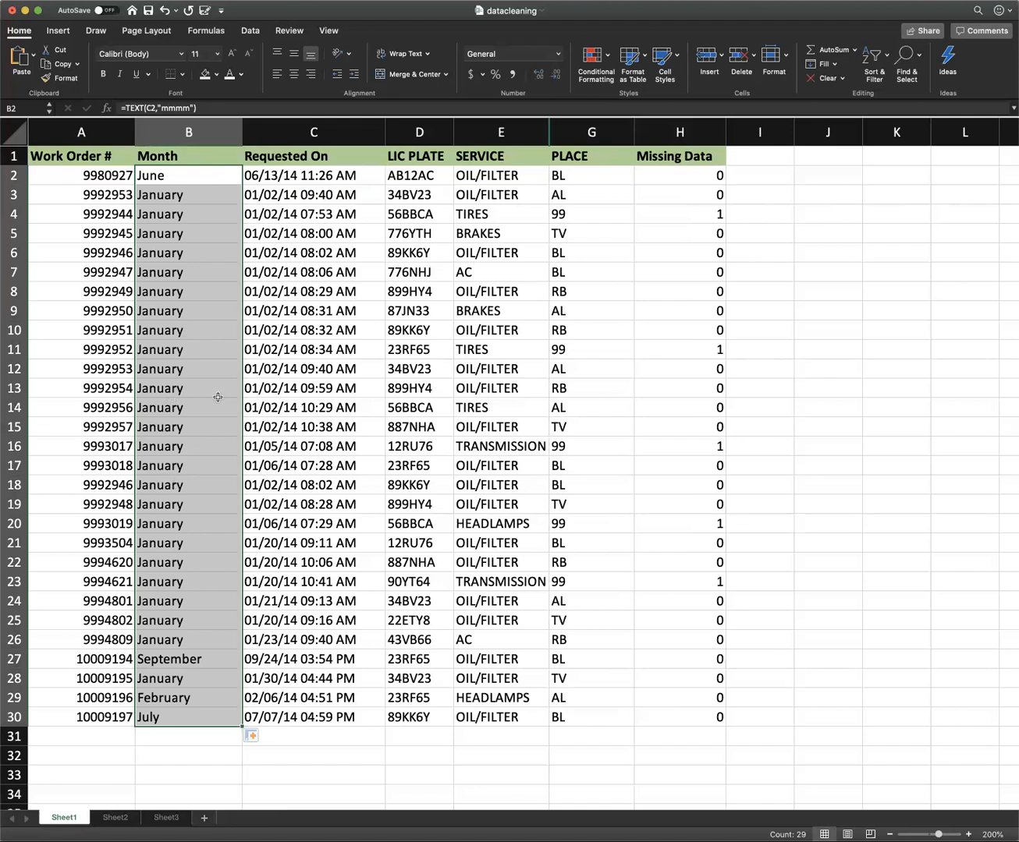
Insert another column before the Requested On column and give it the header "Day".
right_click(270, 121)
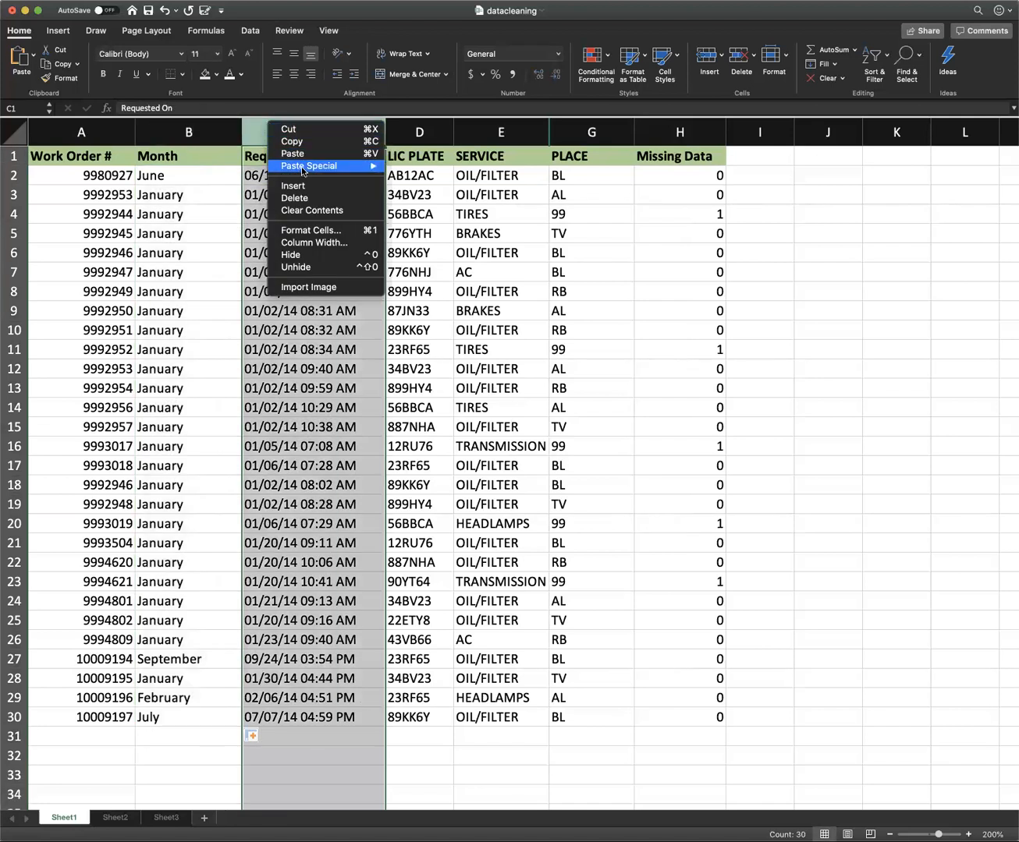
click(304, 190)
click(270, 156)
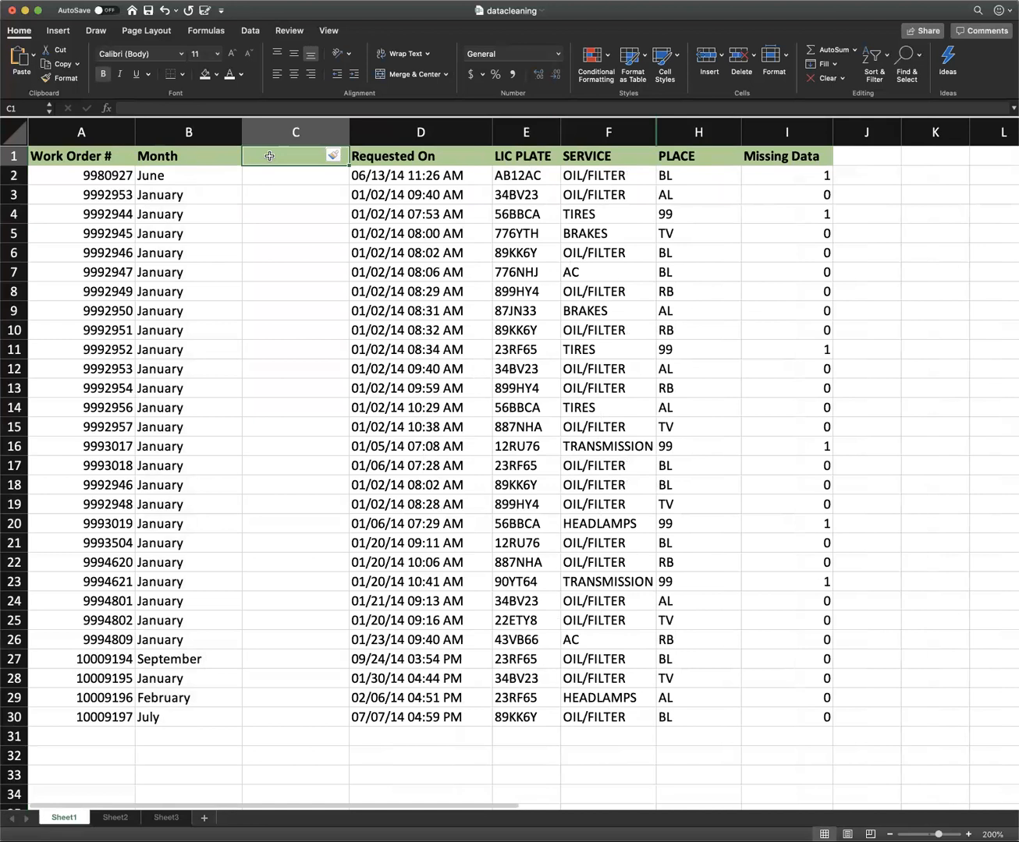
text(DAy)
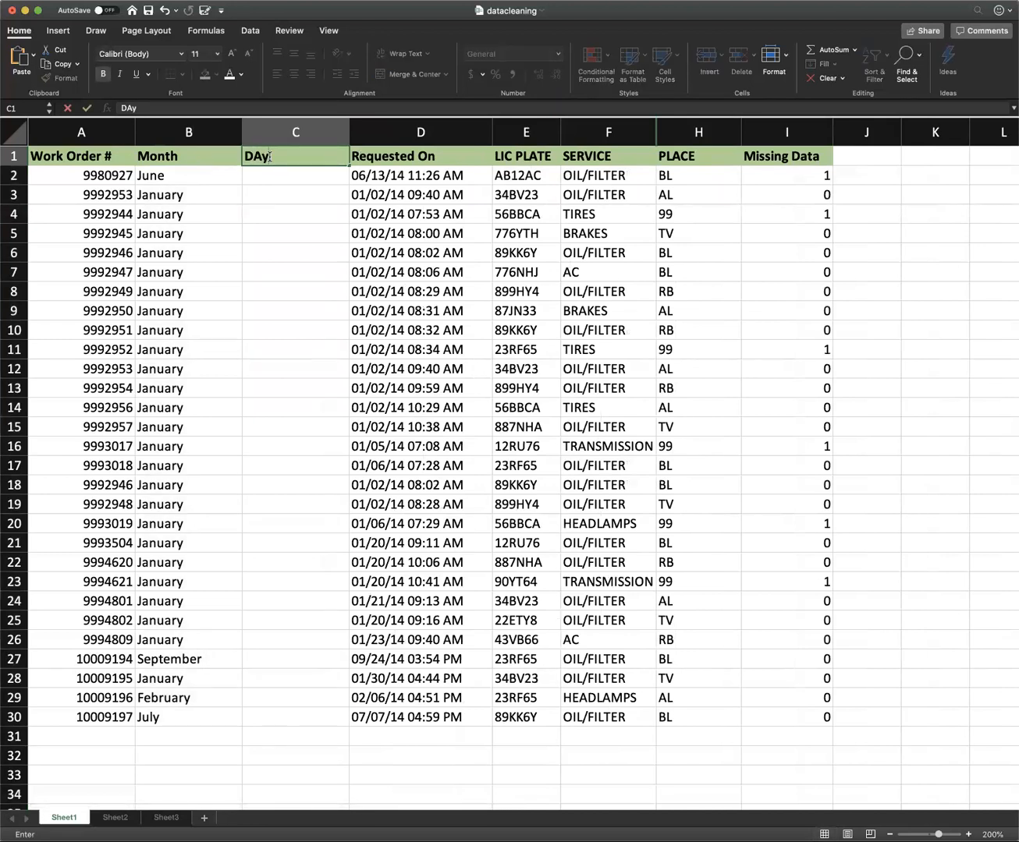
key(Left)
key(Delete)
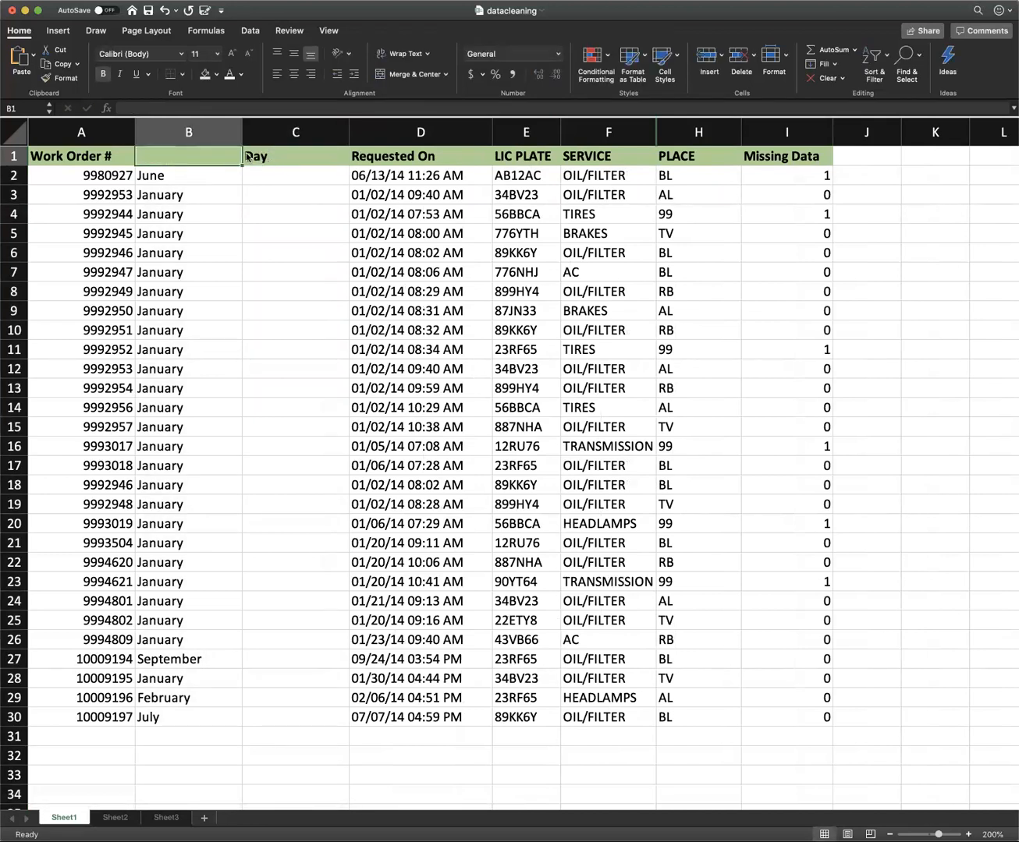
click(230, 179)
click(222, 157)
text(Month)
click(294, 157)
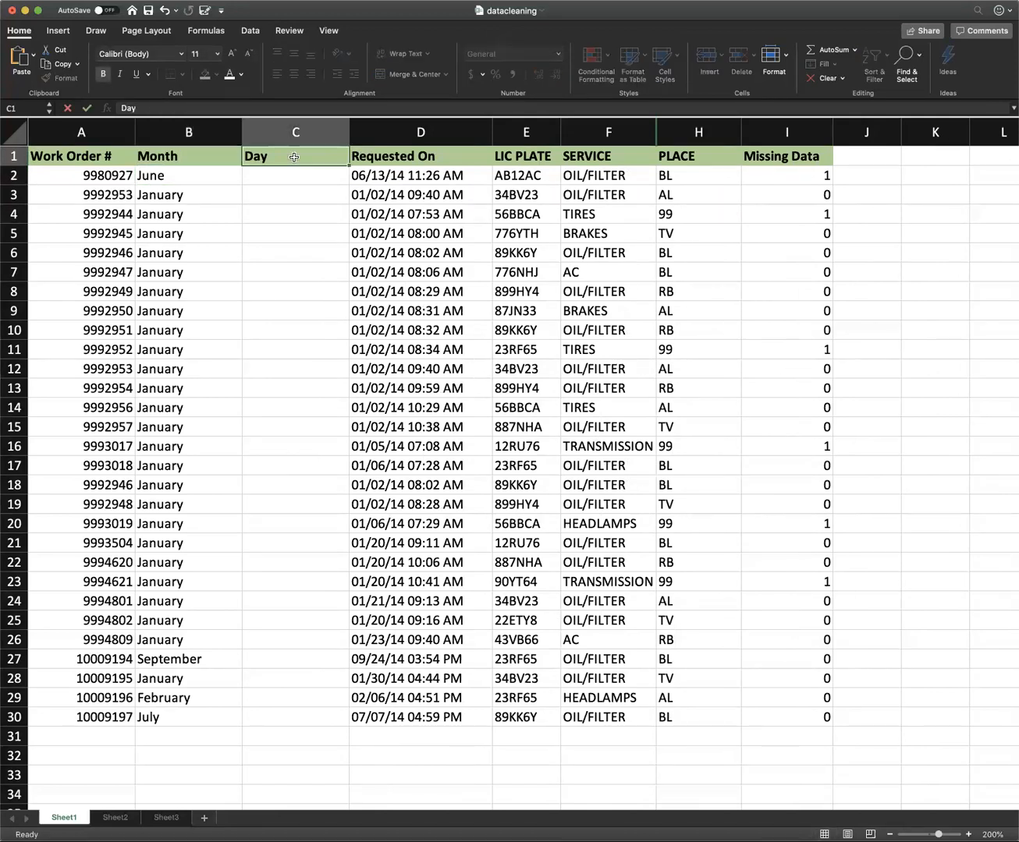
Enter the formula =TEXT(D2,"dddd") in C2 and fill it down the Day column to row 30.
click(285, 177)
text(=te)
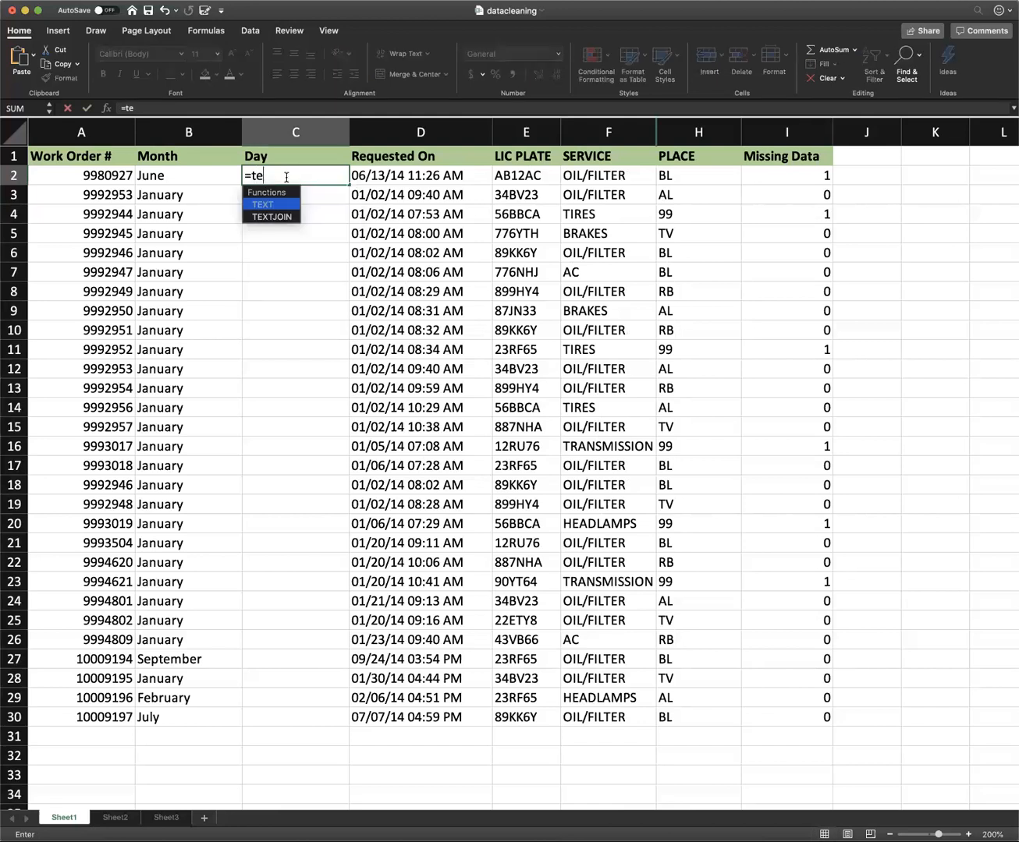
text(xt)
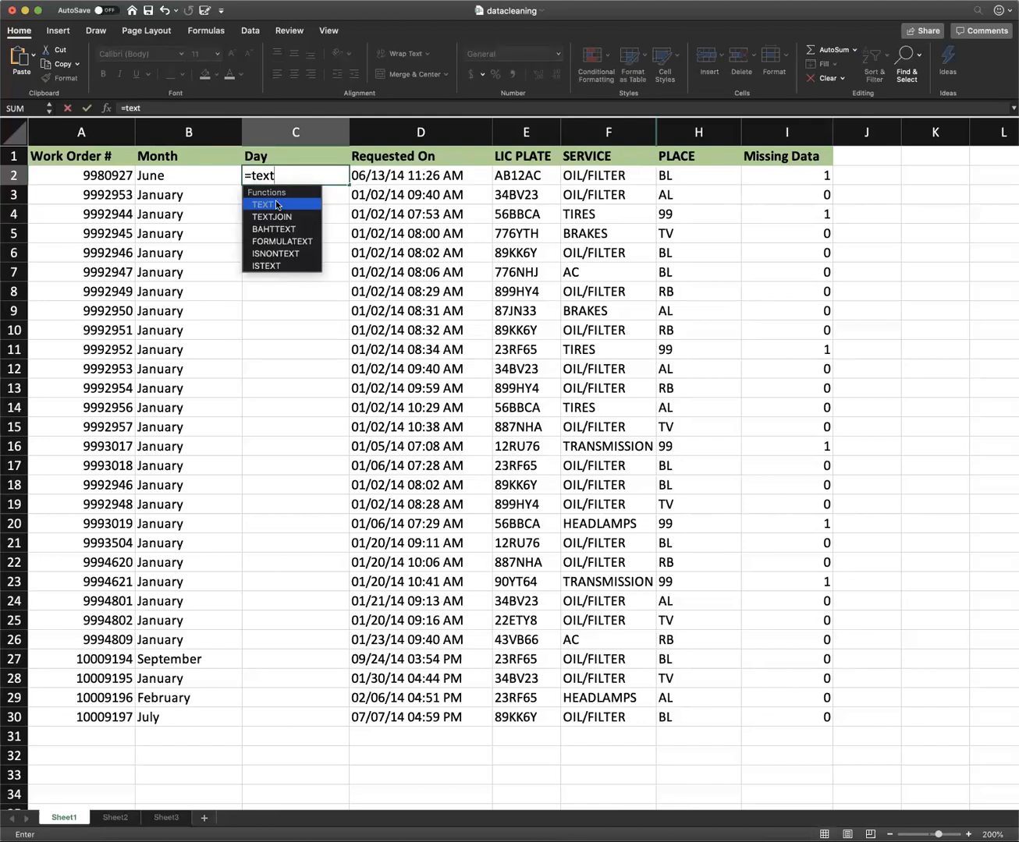
double_click(277, 203)
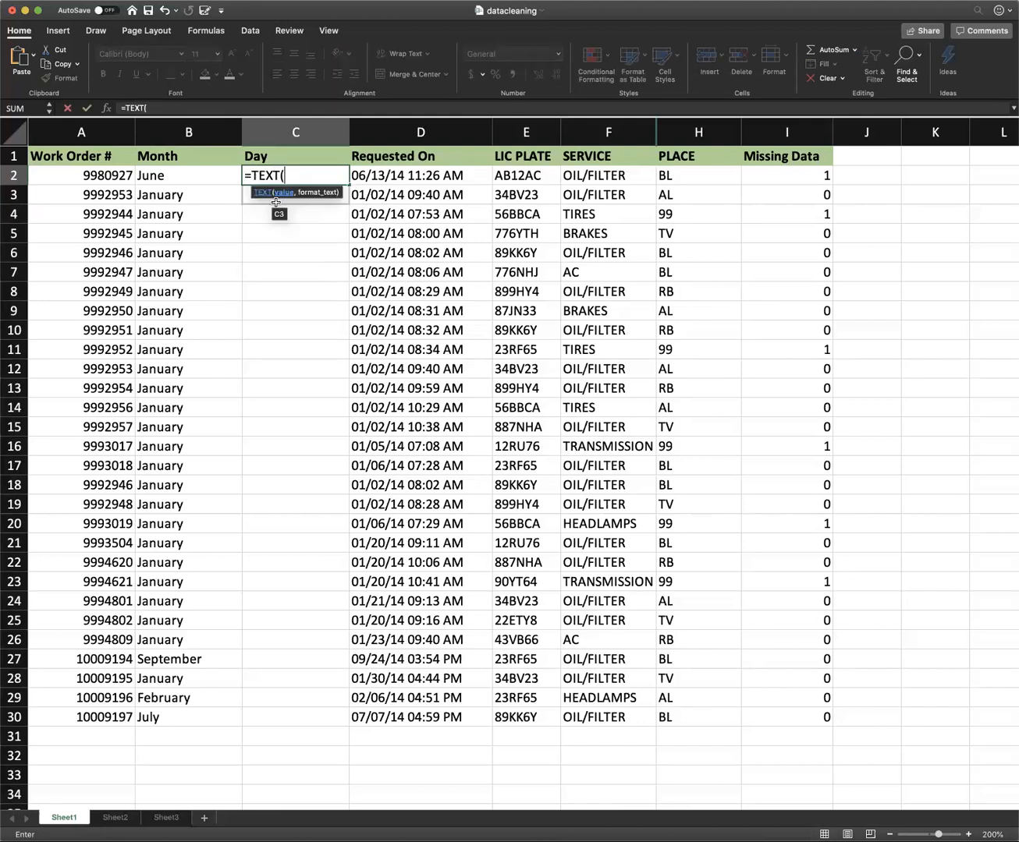
click(370, 176)
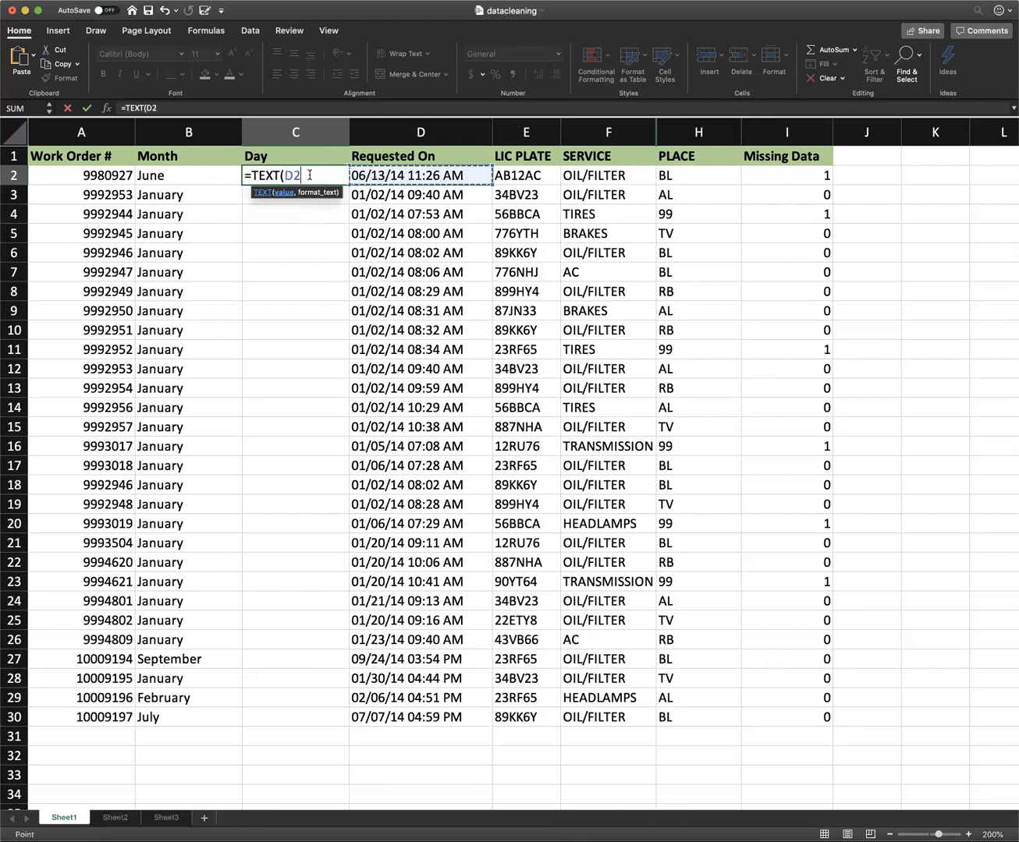
text(,)
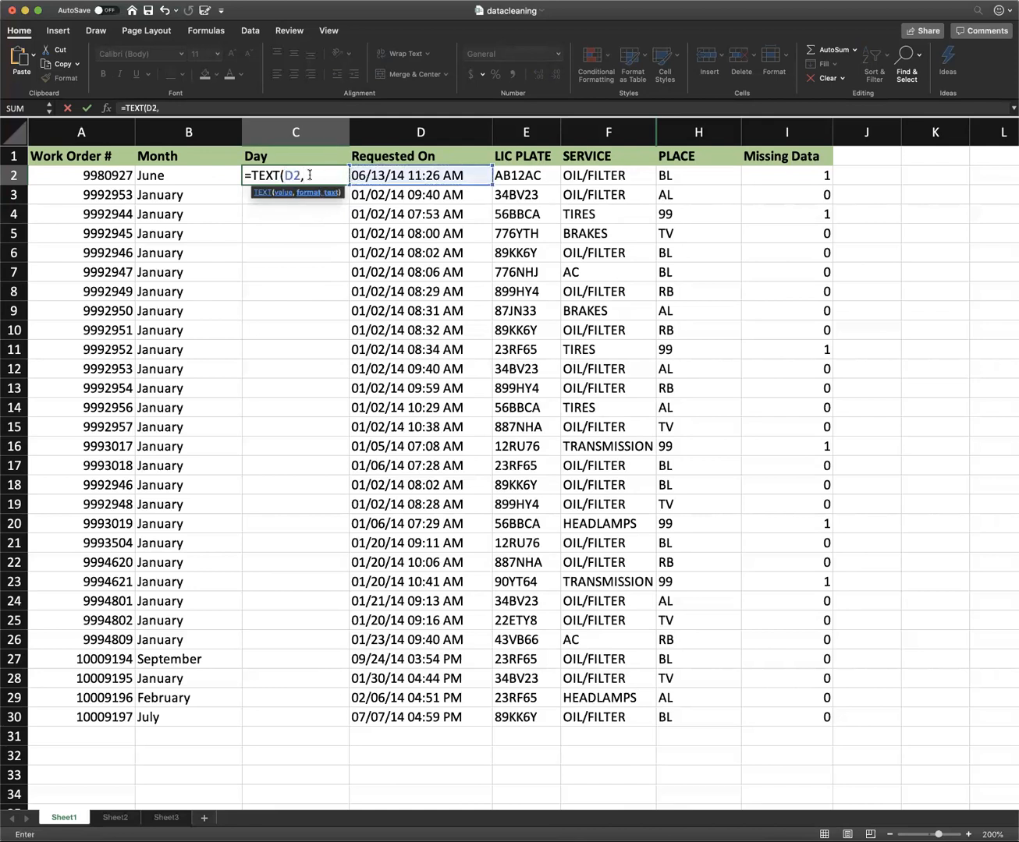
text("dddd"))
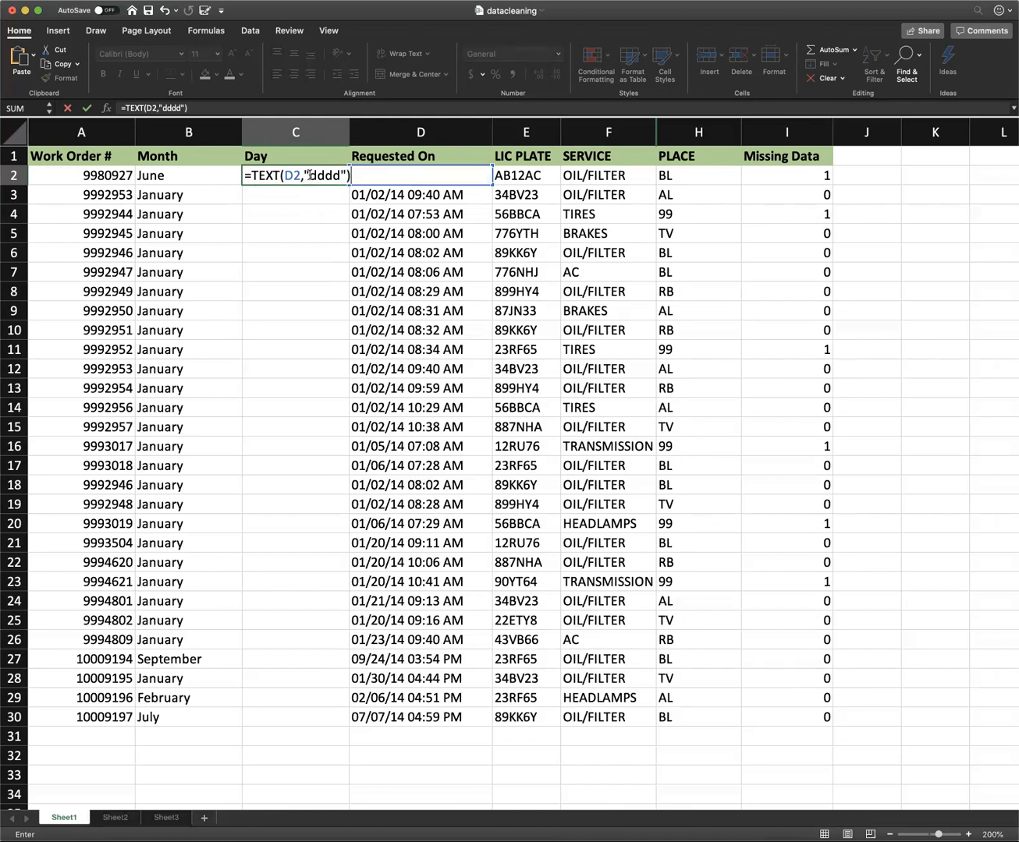
key(Return)
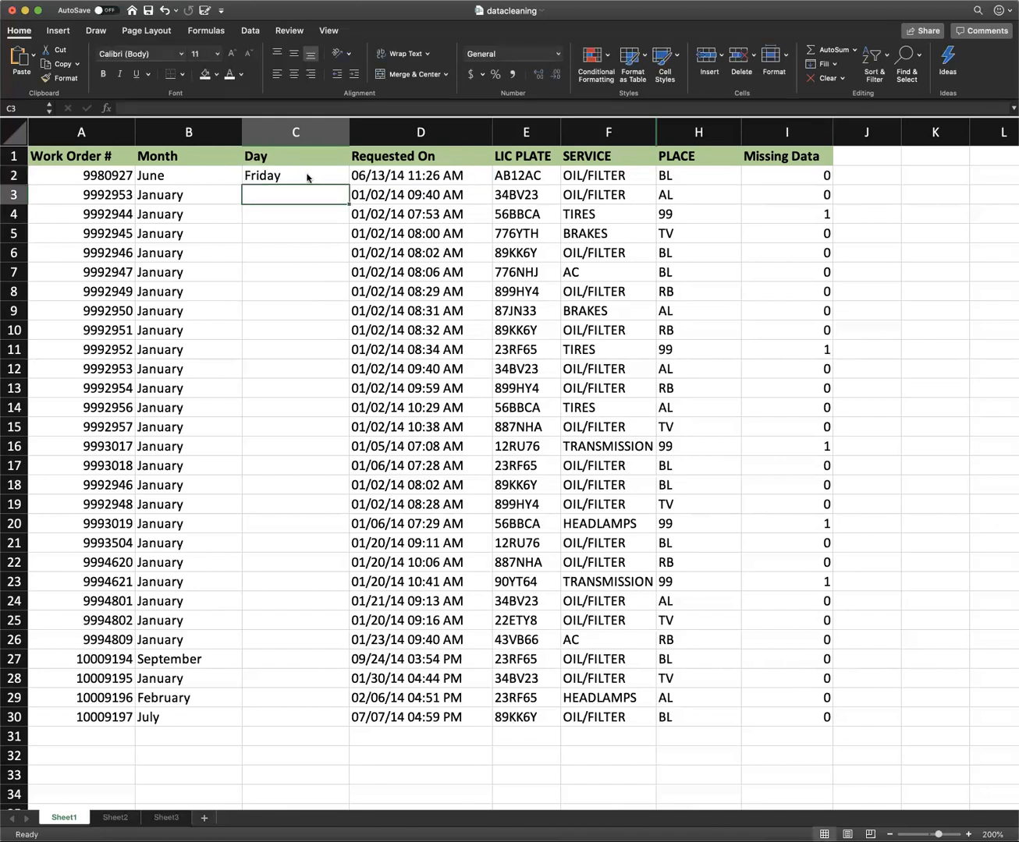
click(306, 175)
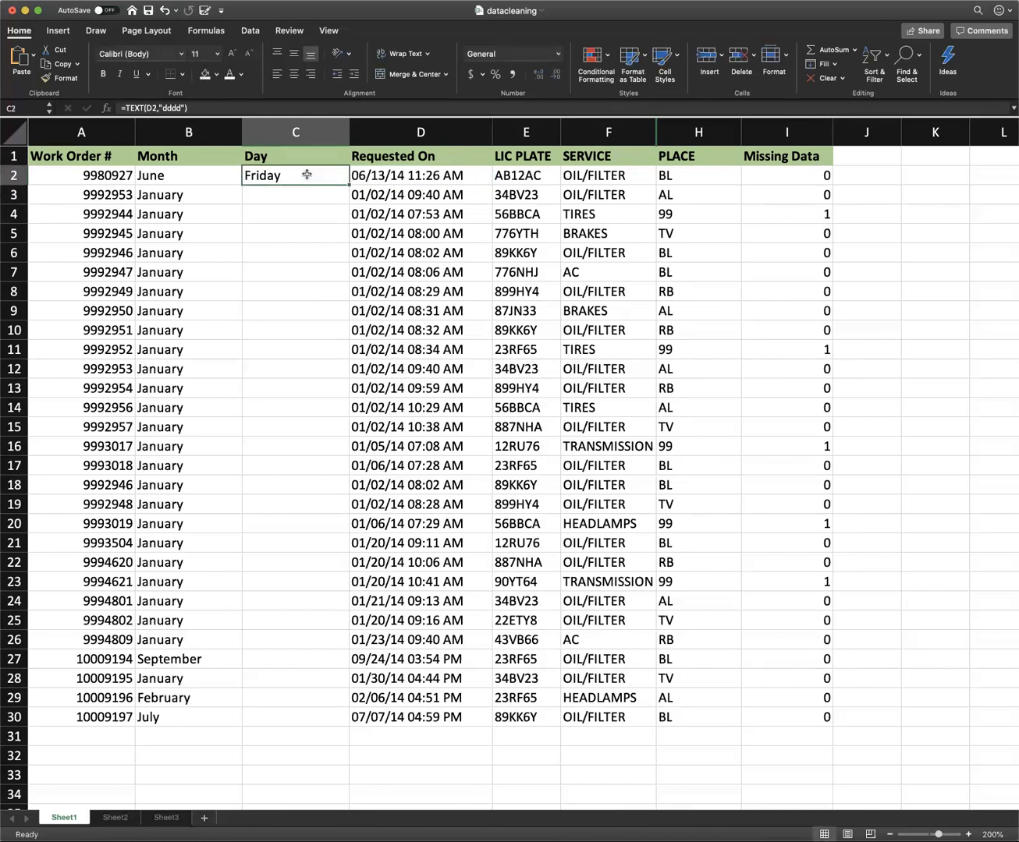
double_click(348, 184)
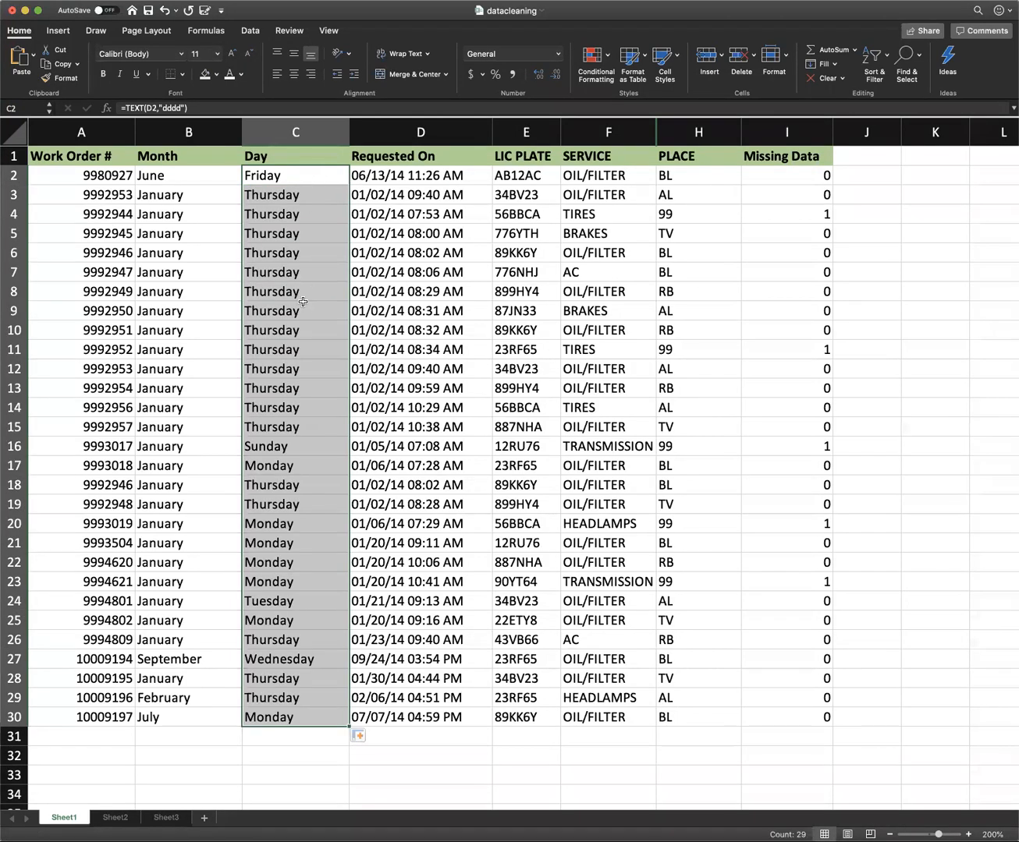